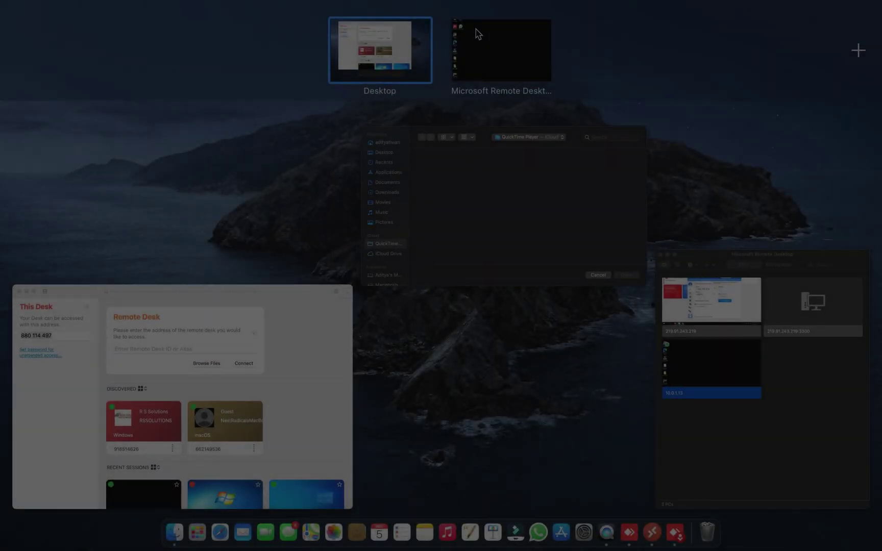
Leave Mission Control for the full-screen Remote Desktop showing the Windows desktop.
left_click(477, 33)
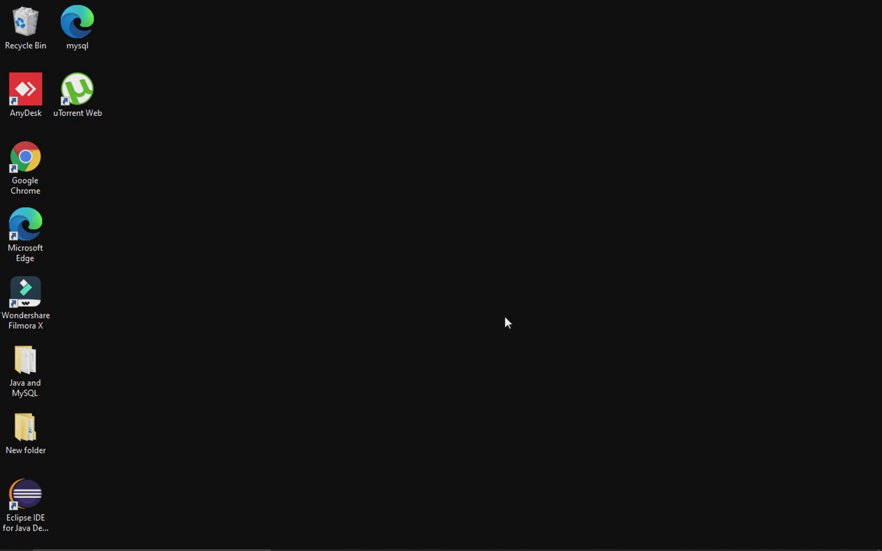
Launch Google Chrome by searching 'chr' in the Start menu.
key("super")
type("chr")
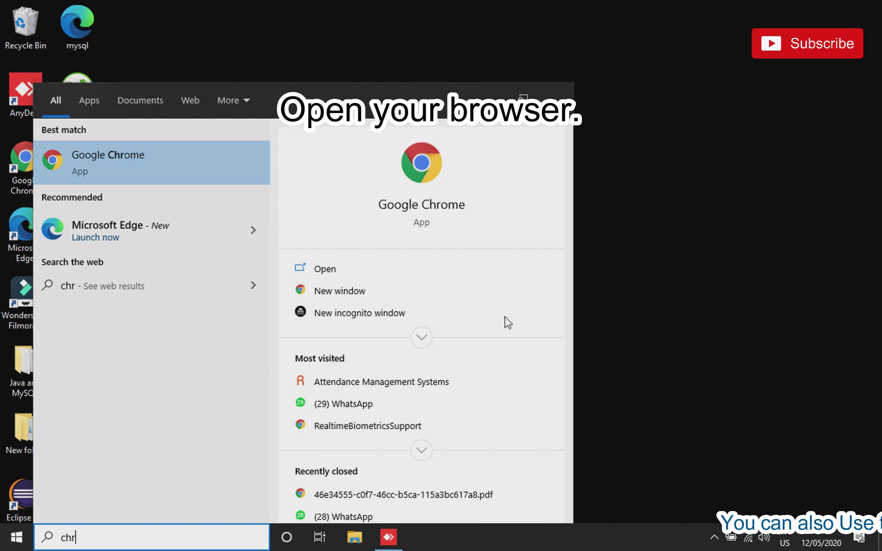
key("Return")
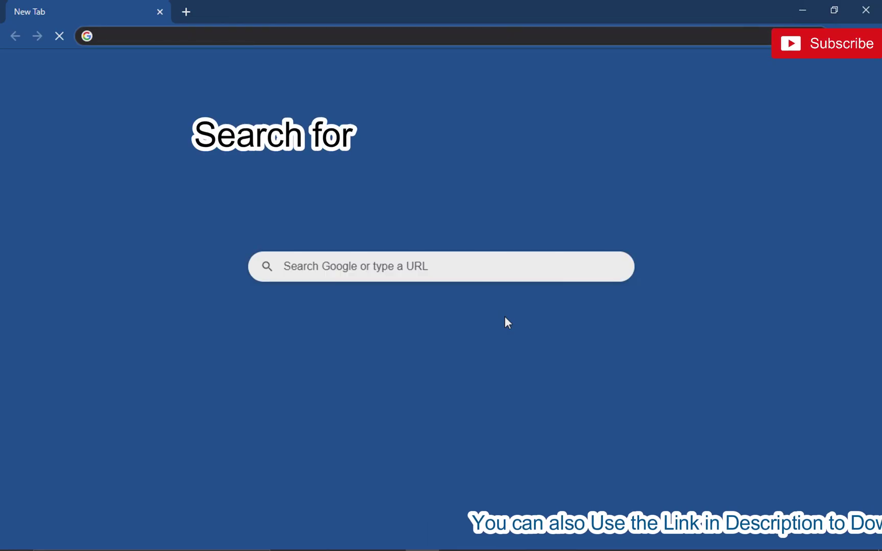
Load timewatchindia.com in a new browser tab.
key("ctrl+t")
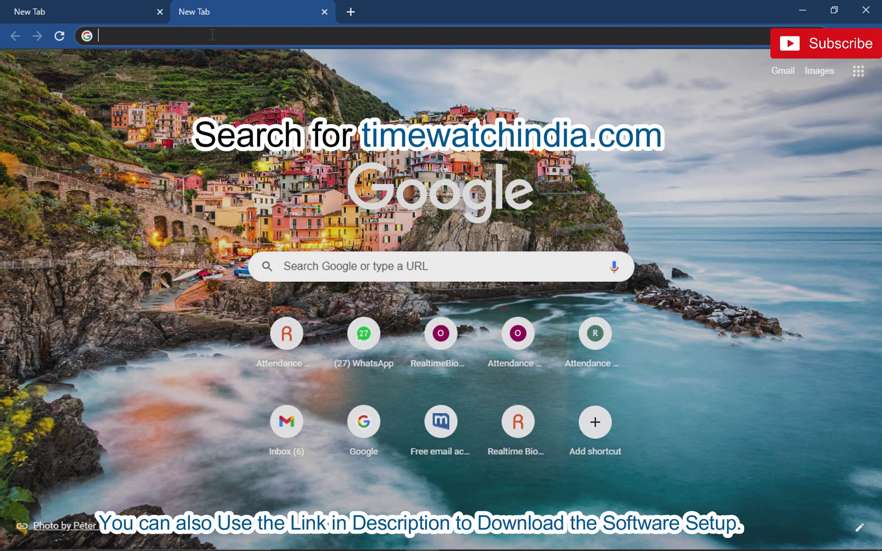
type("timewatch")
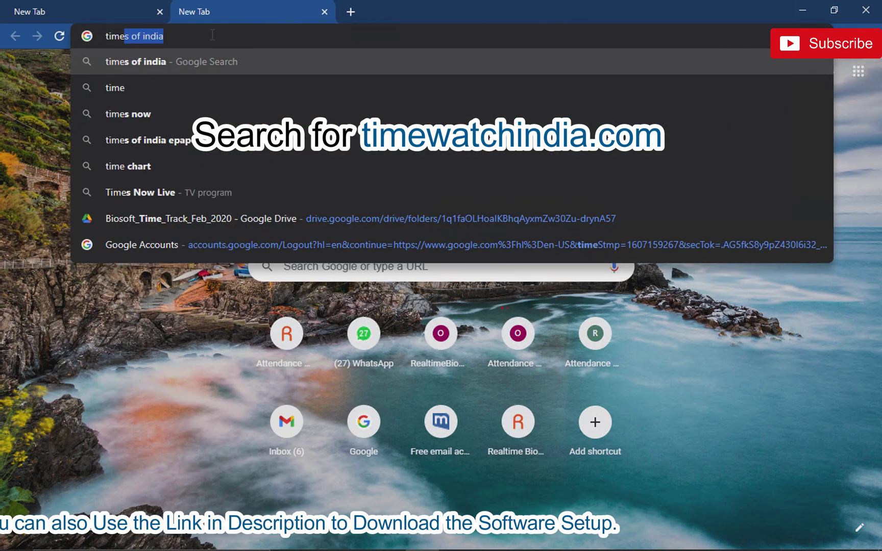
type("india")
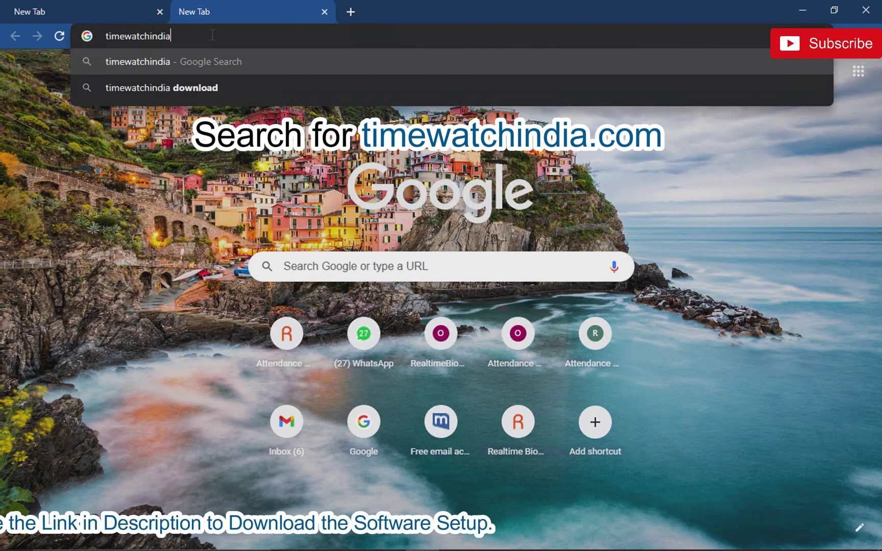
type(".com")
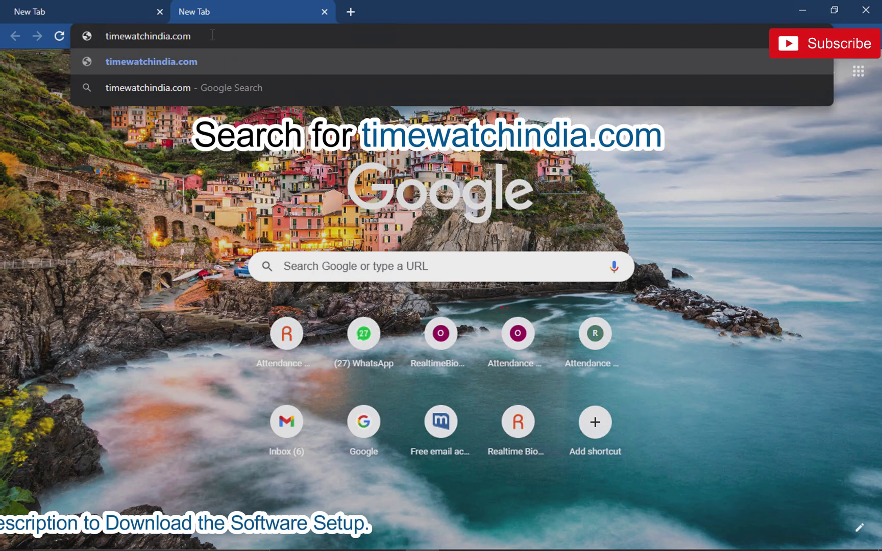
key("Return")
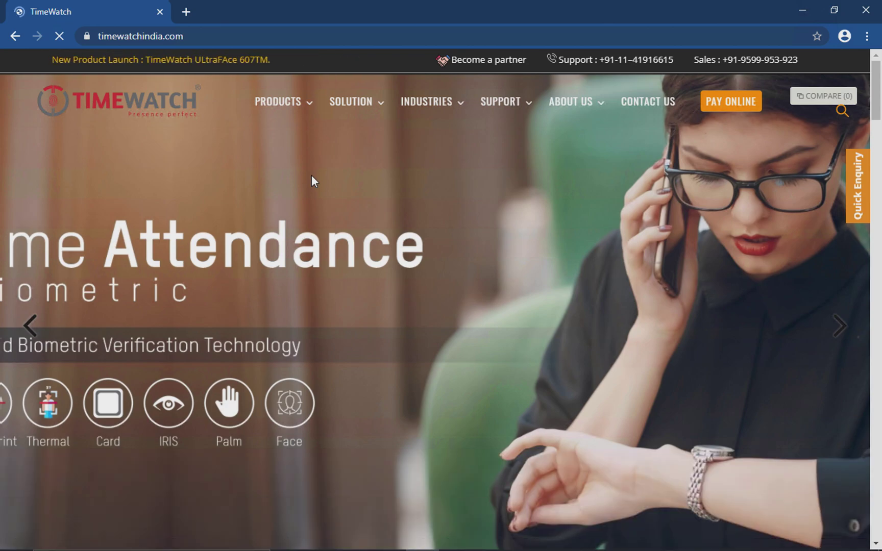
Browse the Time Attendance Management Software page under SOLUTION, then open Downloads under SUPPORT.
mouse_move(381, 100)
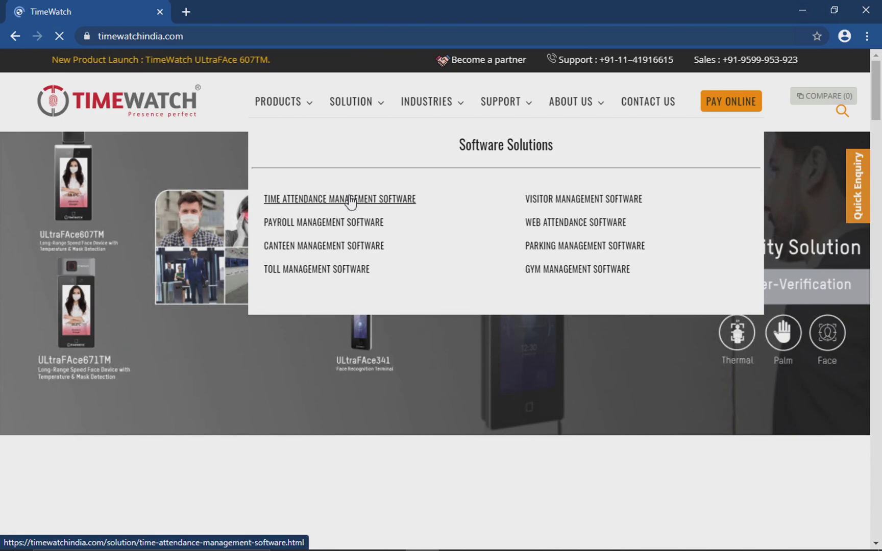
left_click(350, 200)
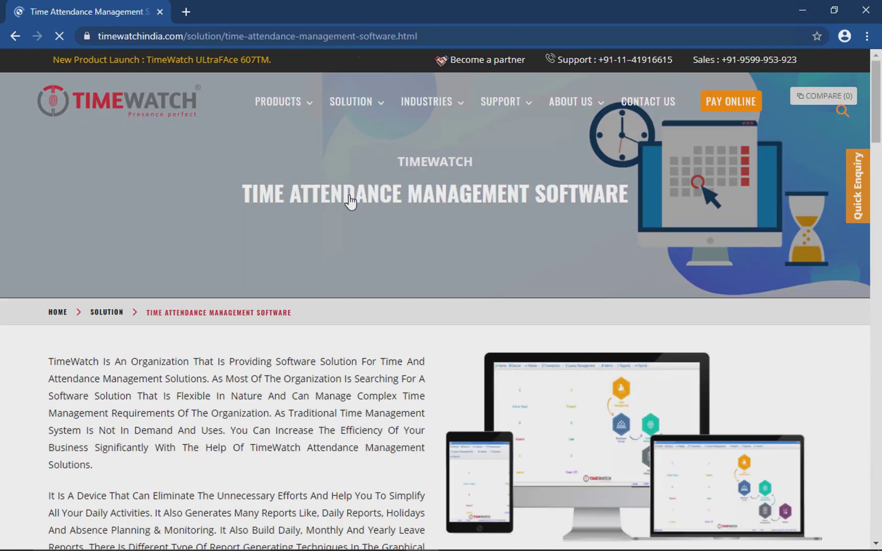
scroll(366, 412, "down", 9)
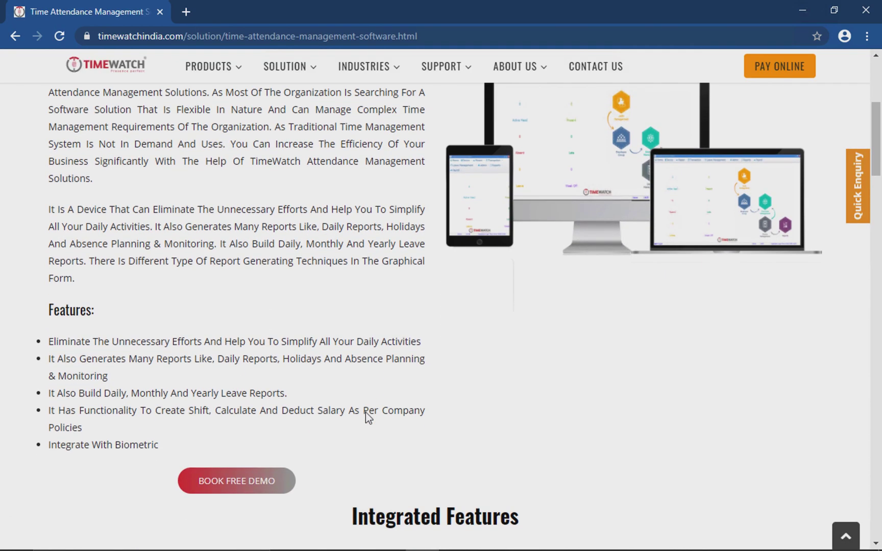
scroll(366, 413, "down", 5)
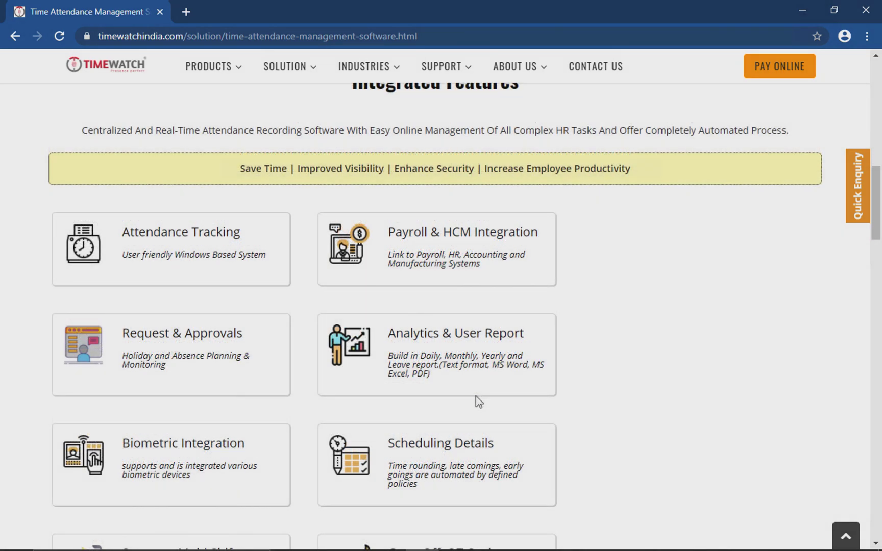
scroll(476, 396, "up", 4)
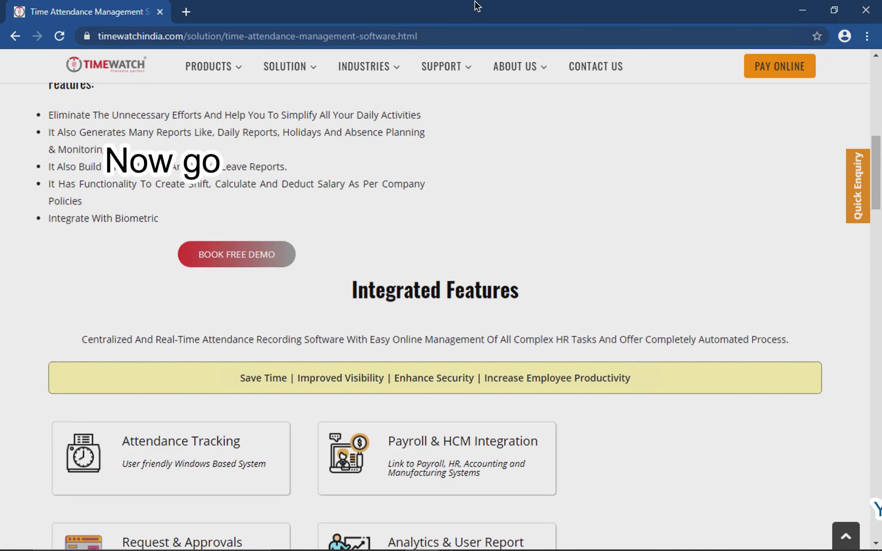
mouse_move(450, 91)
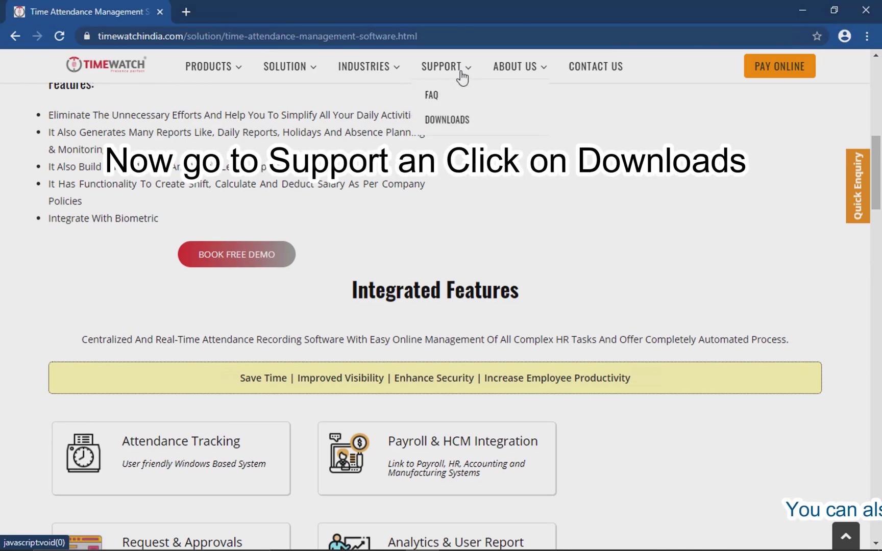
left_click(451, 122)
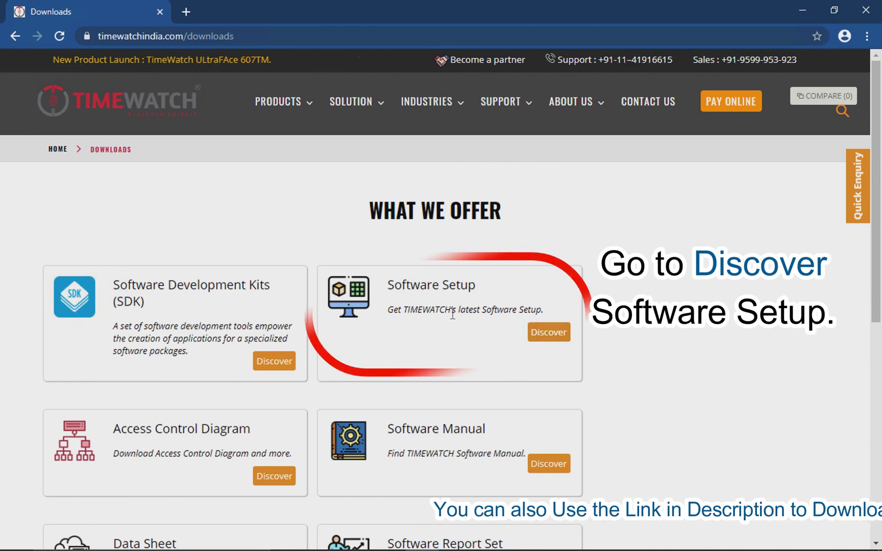
Open Software Setup and pick the Integrated Attendance System (iAS) V 2.3.0 download.
left_click(549, 333)
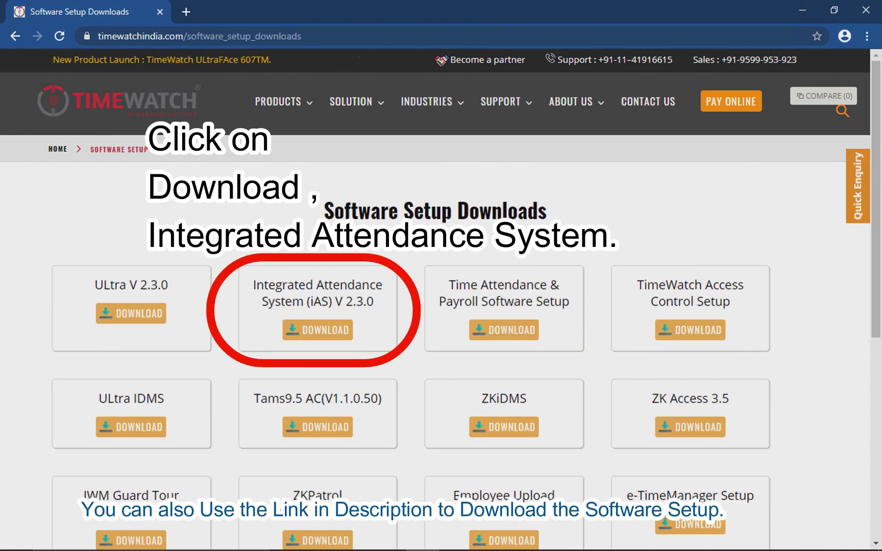
left_click(317, 330)
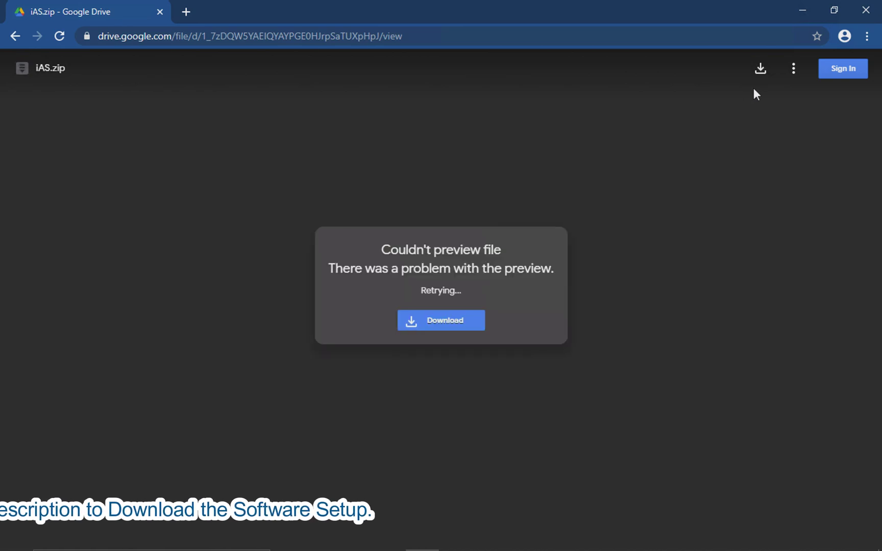
Download iAS.zip from Google Drive despite the virus-scan warning, then close that tab.
left_click(761, 71)
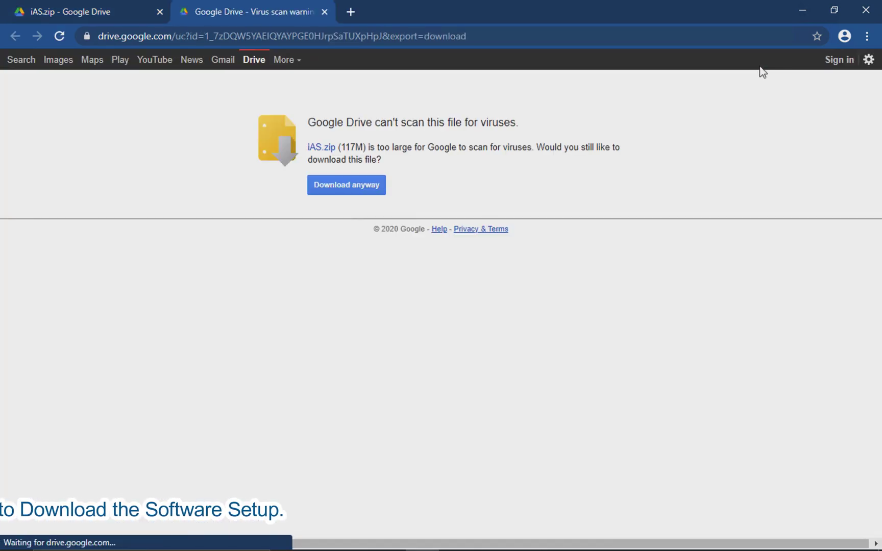
left_click(342, 187)
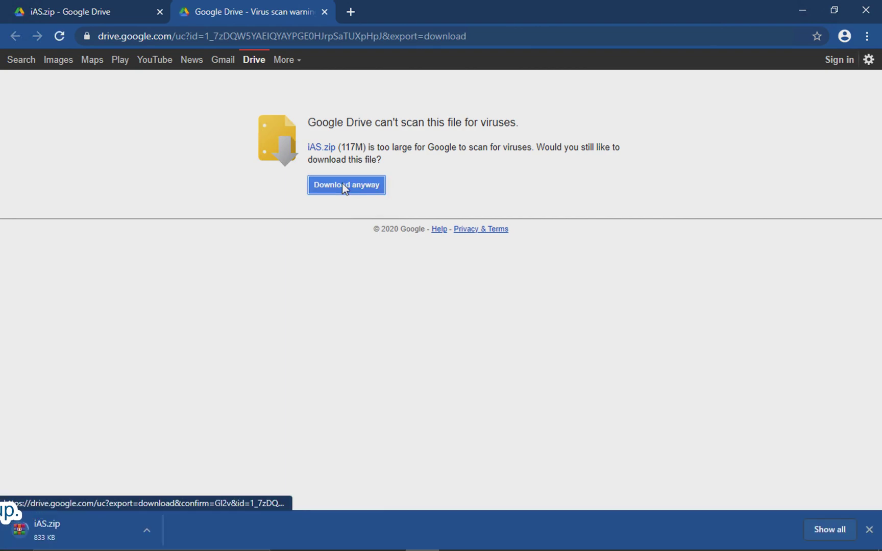
left_click(324, 11)
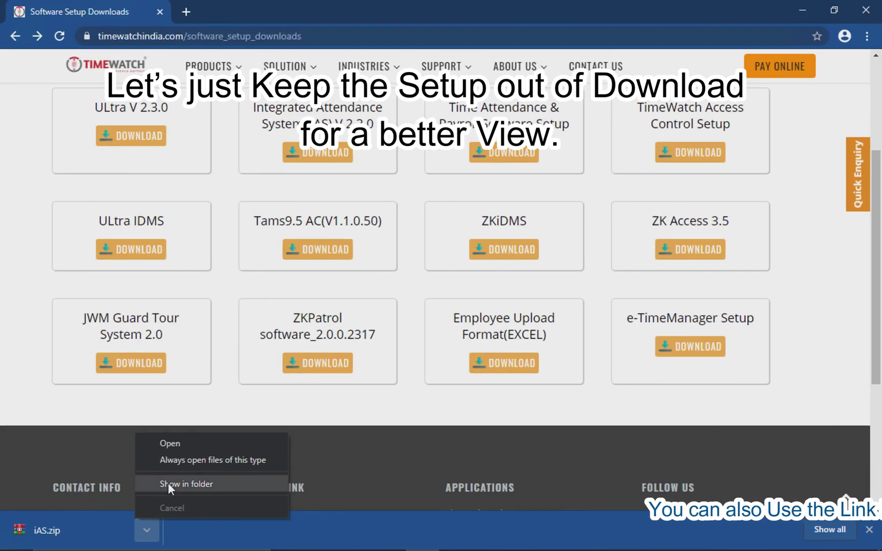
Cut the downloaded iAS archive in the Downloads folder and close the window.
left_click(168, 483)
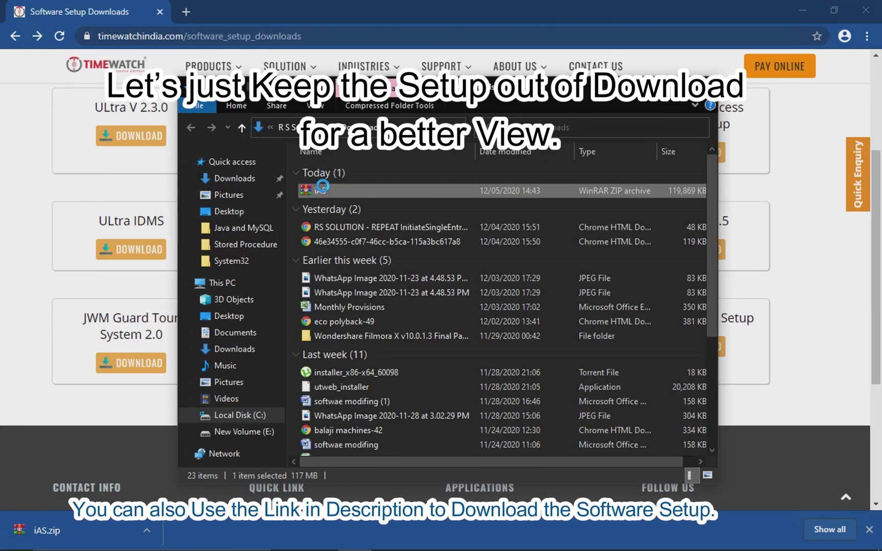
right_click(323, 186)
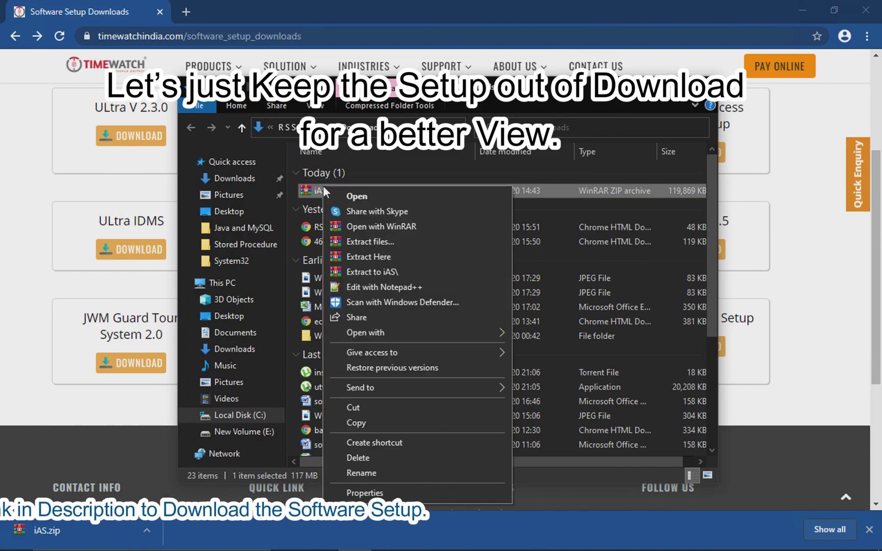
left_click(361, 407)
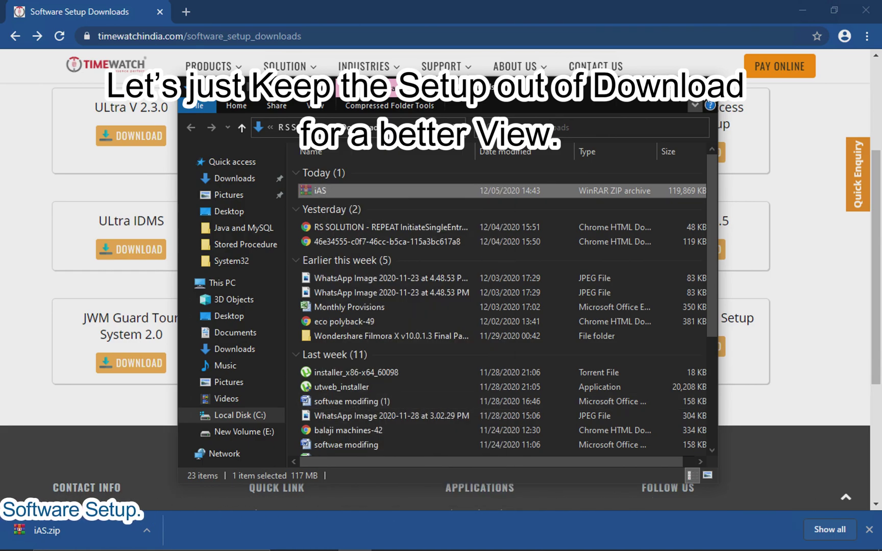
left_click(708, 81)
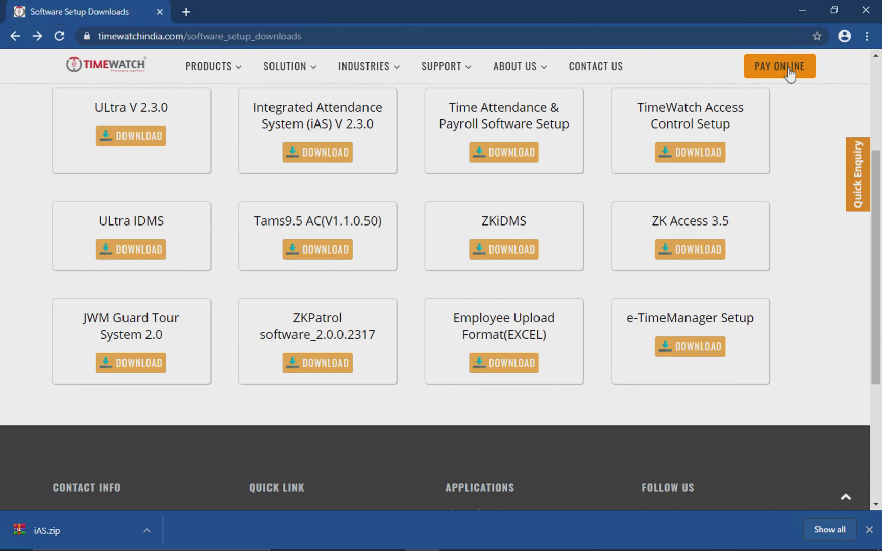
Minimize Chrome and create a new desktop folder named 'Time Watch'.
left_click(800, 14)
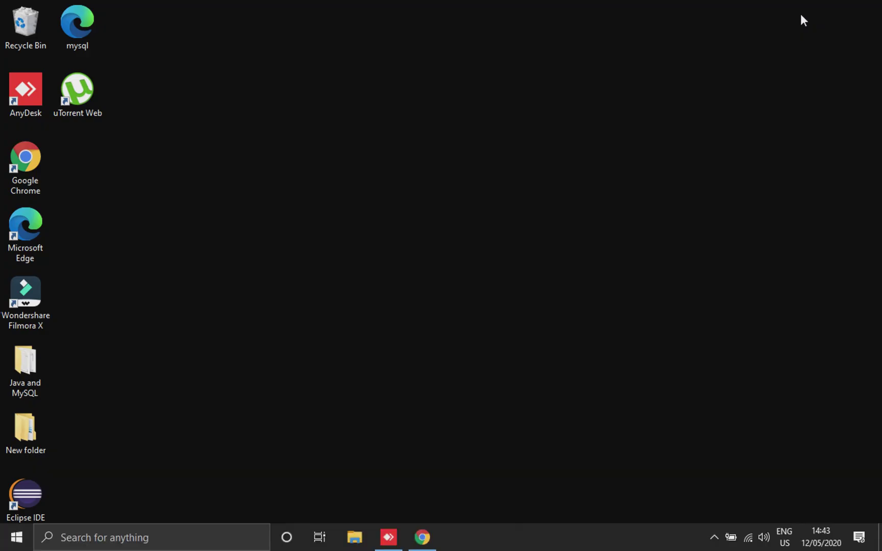
right_click(545, 111)
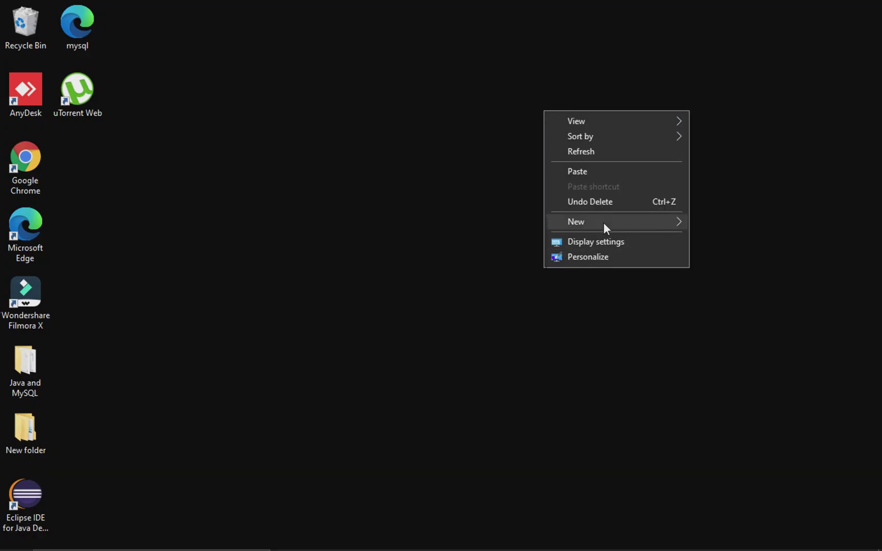
mouse_move(604, 223)
left_click(380, 223)
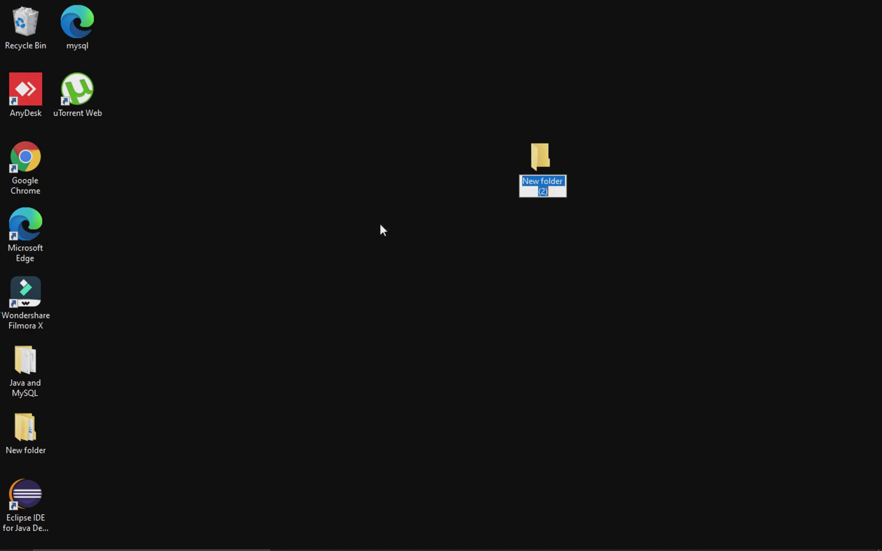
type("Time Wa")
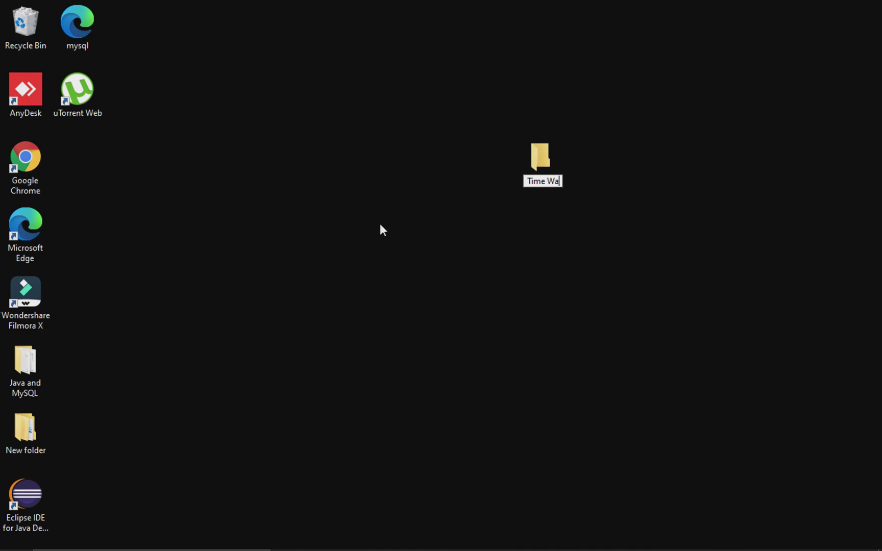
type("tch")
key("Return")
key("Return")
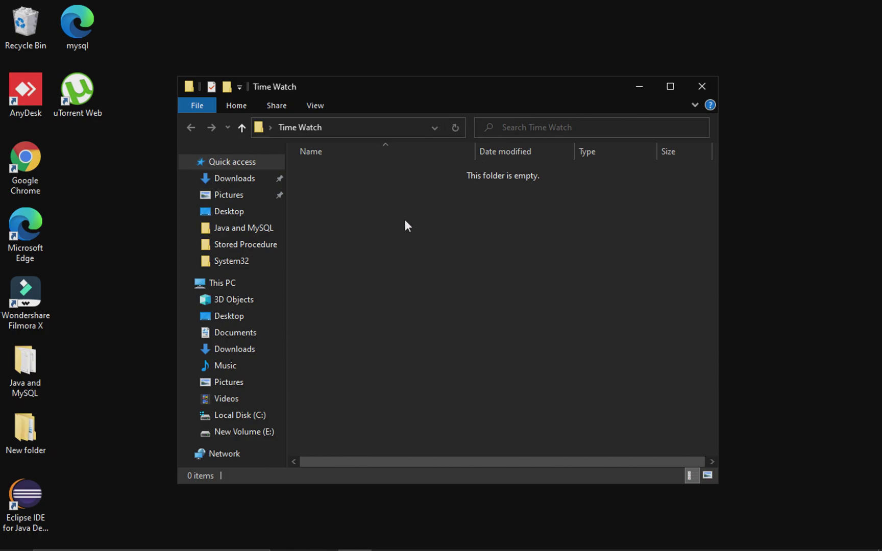
Paste the 119,869 KB iAS archive into the empty Time Watch folder.
right_click(405, 221)
left_click(439, 319)
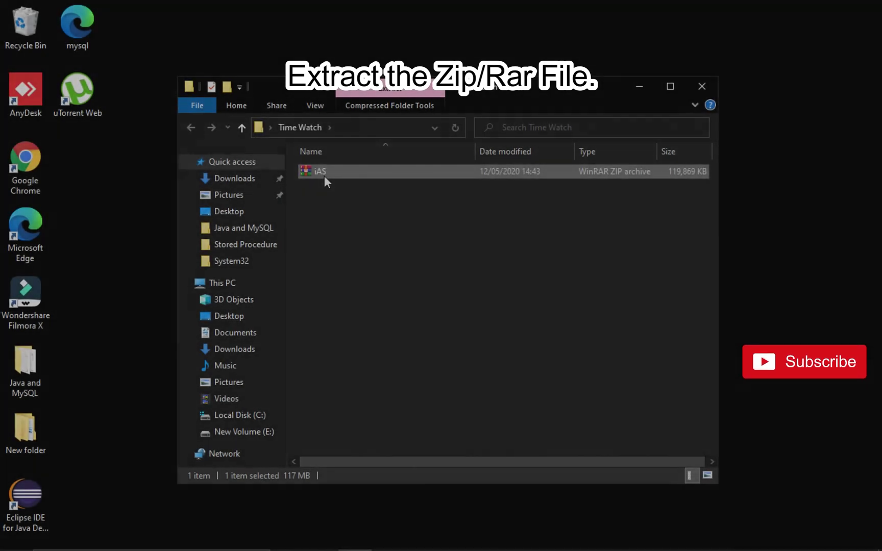
Extract the iAS archive here and select the extracted iAS application.
right_click(325, 177)
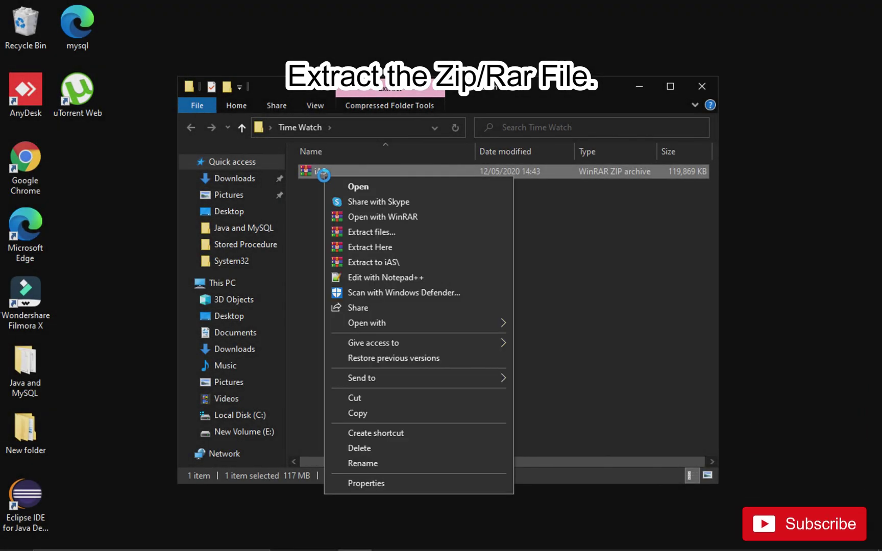
left_click(378, 248)
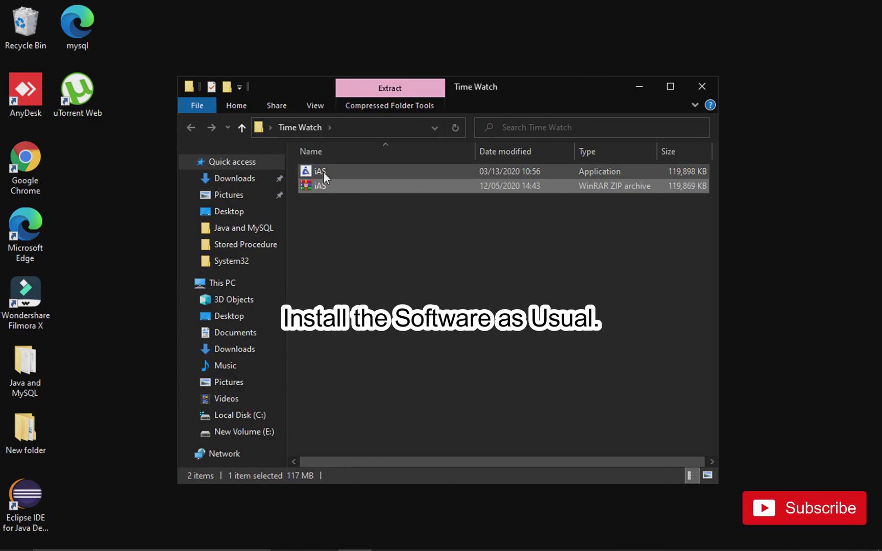
left_click(322, 172)
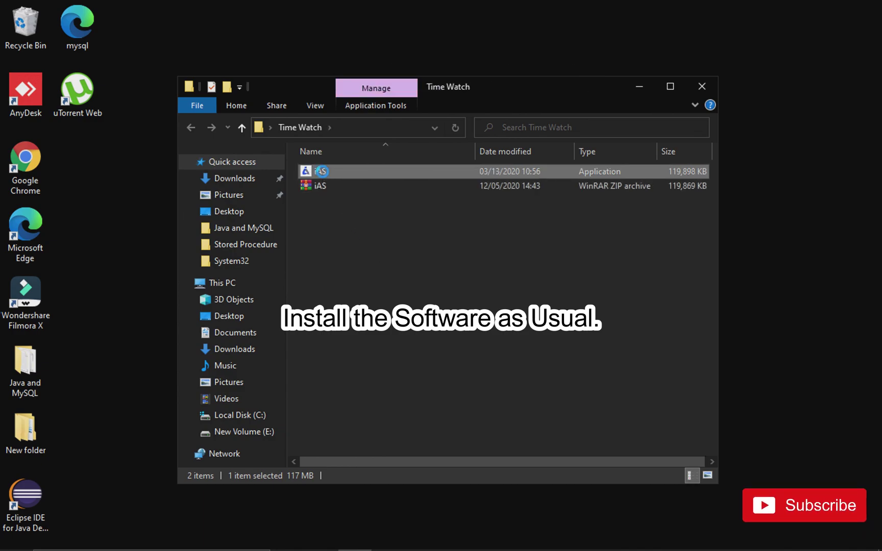
Run the iAS installer as administrator, approve the UAC prompt, and close Time Watch.
right_click(323, 171)
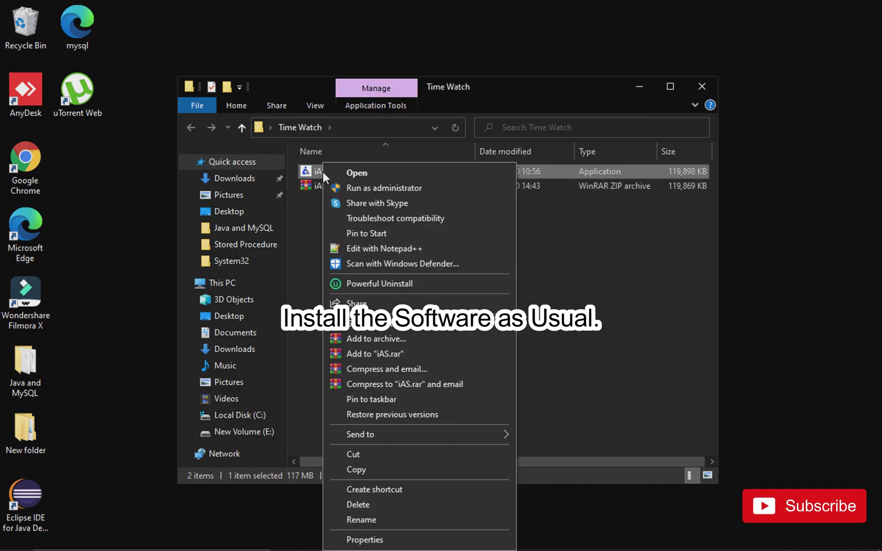
left_click(369, 186)
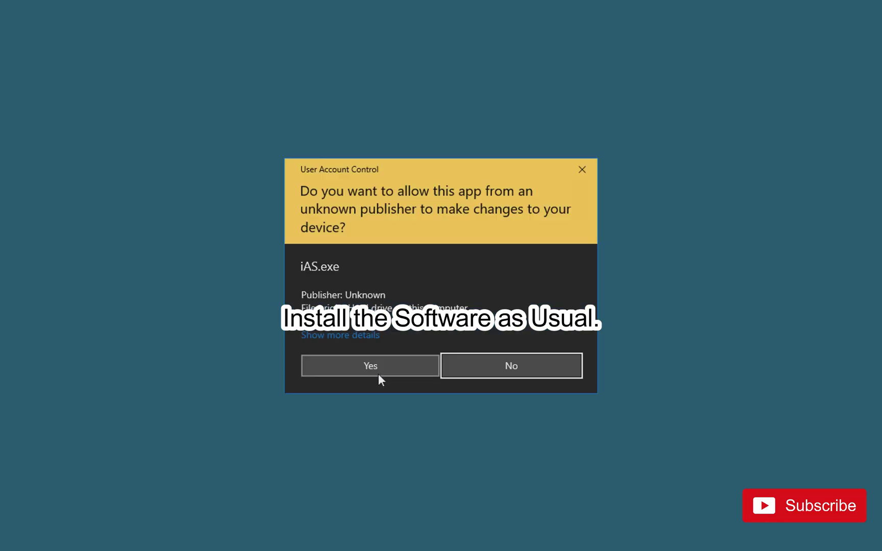
left_click(370, 367)
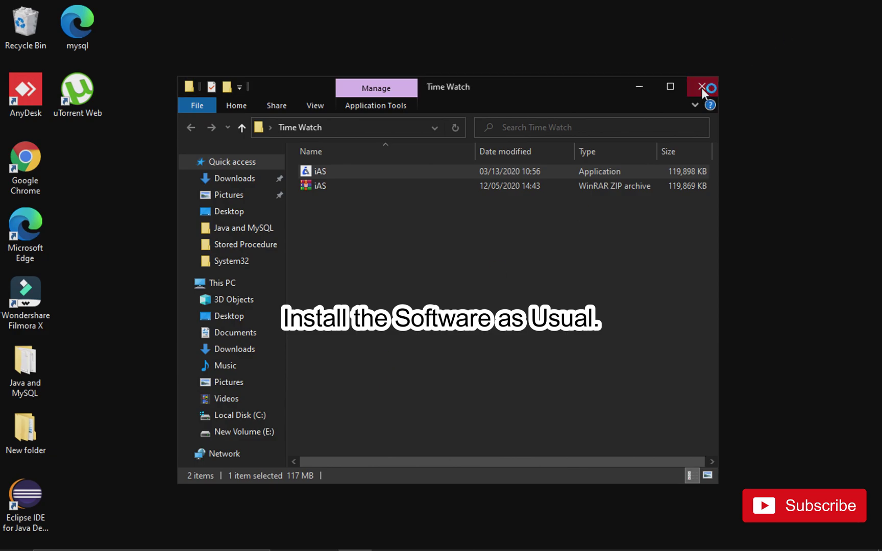
left_click(702, 87)
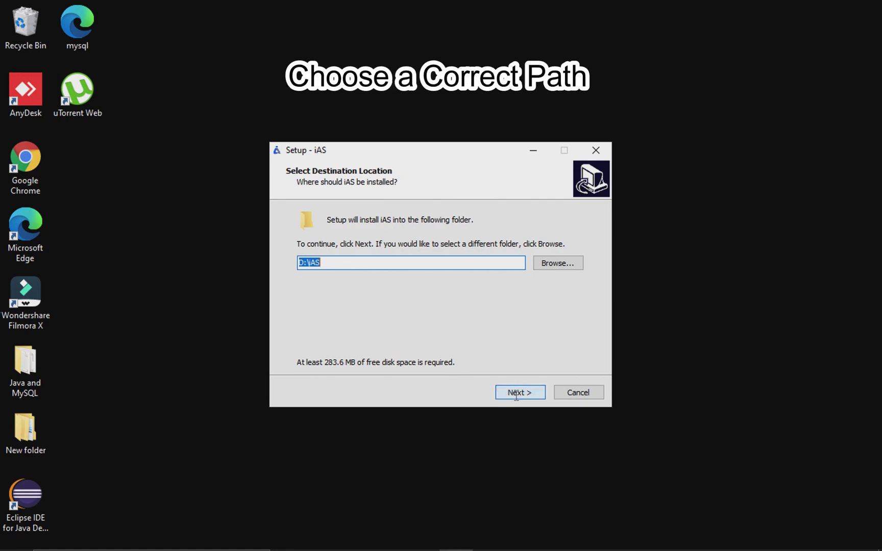
Change the unavailable D:\iAS install folder to E:\iAS and continue to the Start Menu page.
left_click(516, 395)
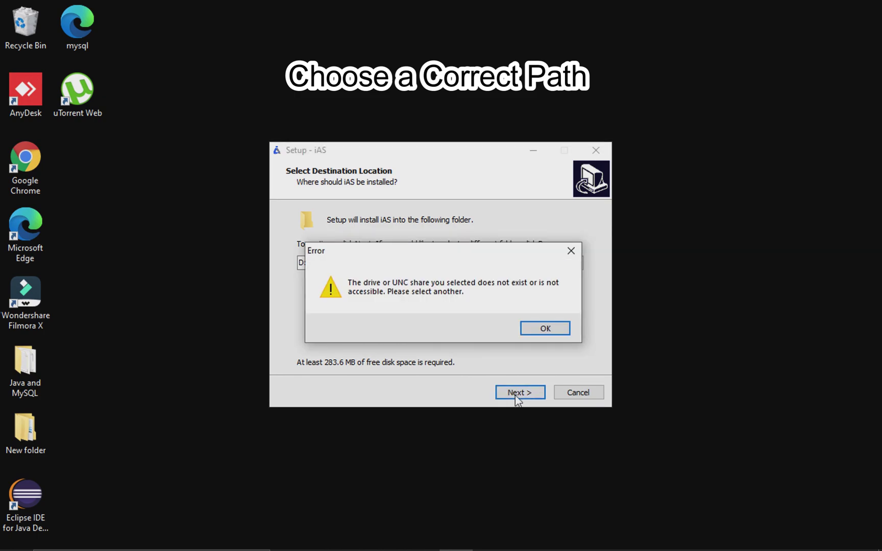
left_click(538, 329)
left_click(556, 261)
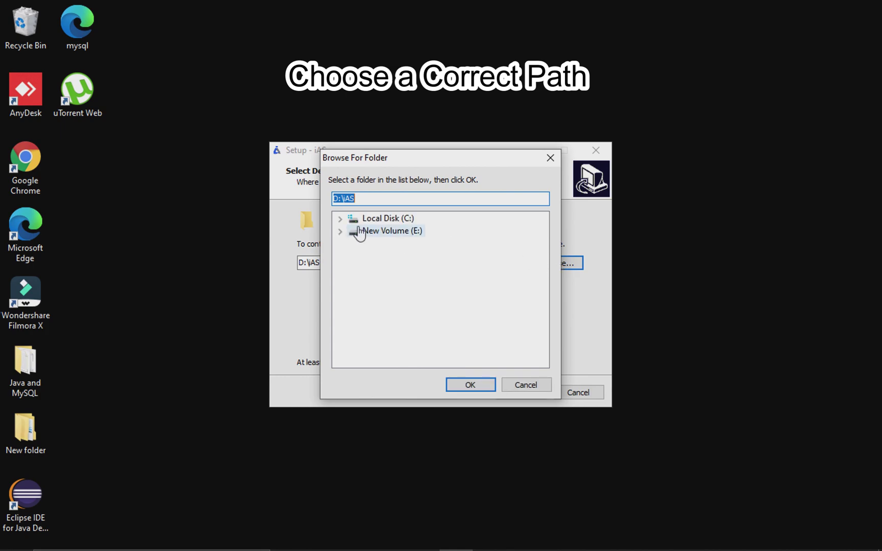
left_click(388, 231)
left_click(468, 385)
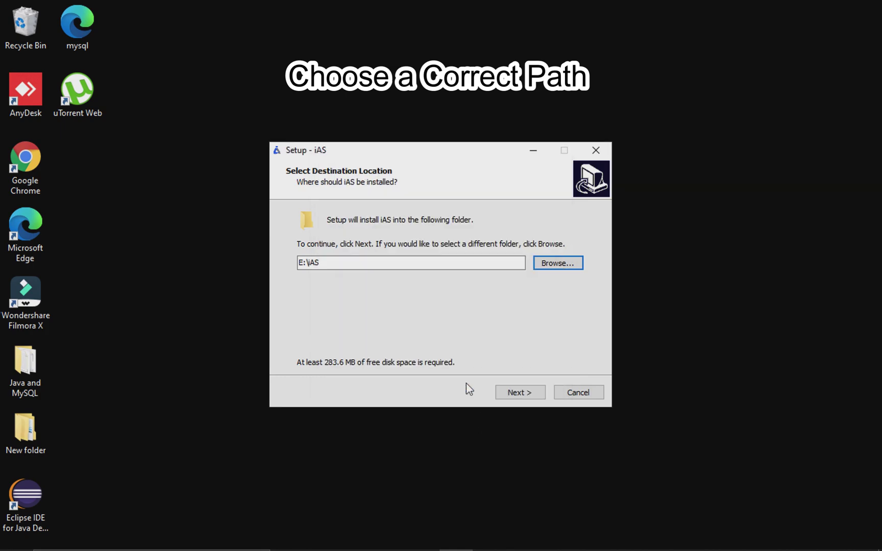
left_click(517, 393)
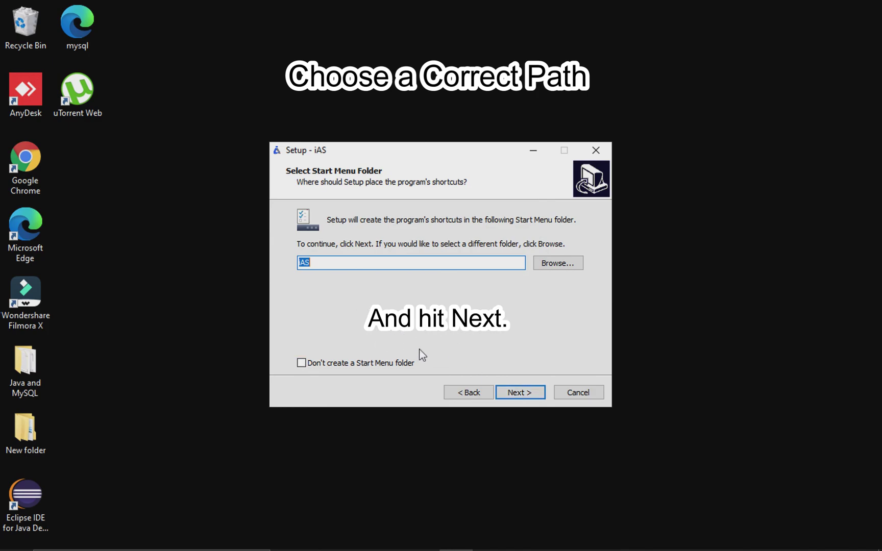
Install iAS with the default iAS Start Menu folder and desktop shortcut, then finish and launch it.
left_click(519, 393)
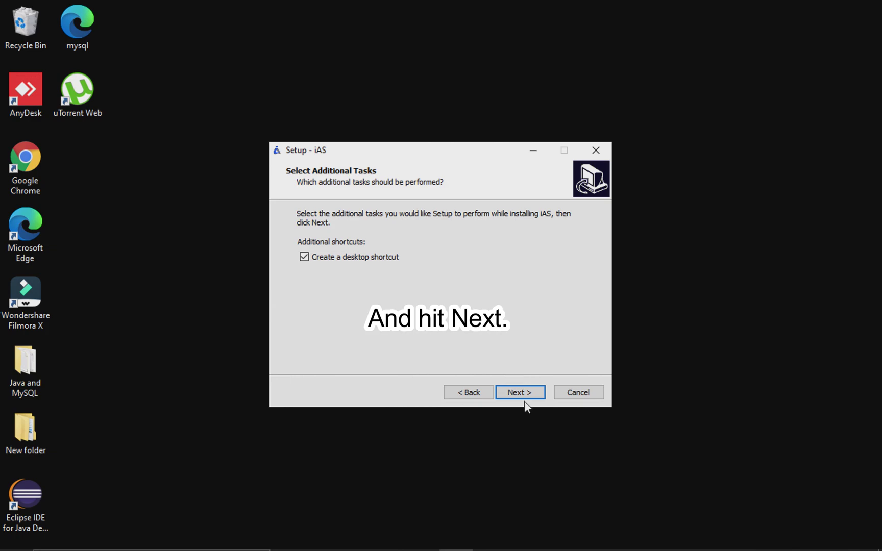
left_click(523, 400)
left_click(520, 396)
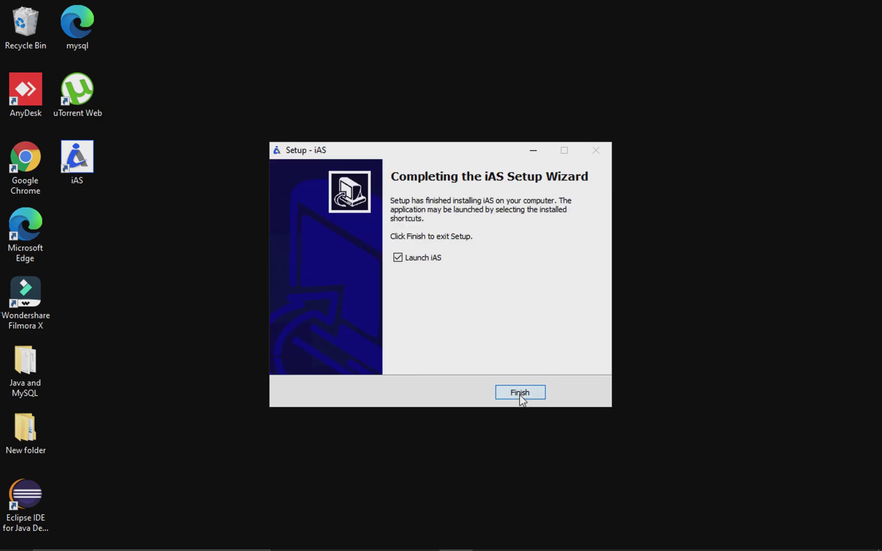
left_click(520, 393)
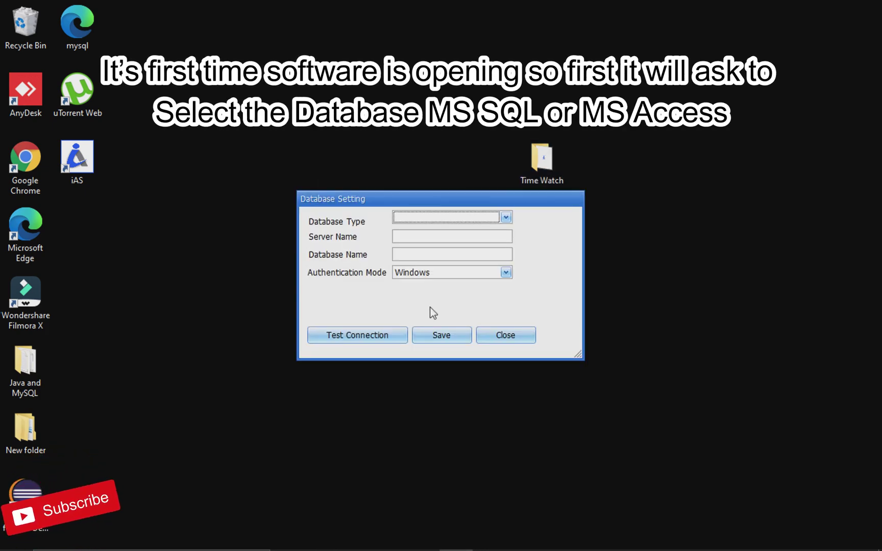
Try Microsoft Access, then SQL Server as the database type, checking the Server Name field.
left_click(506, 218)
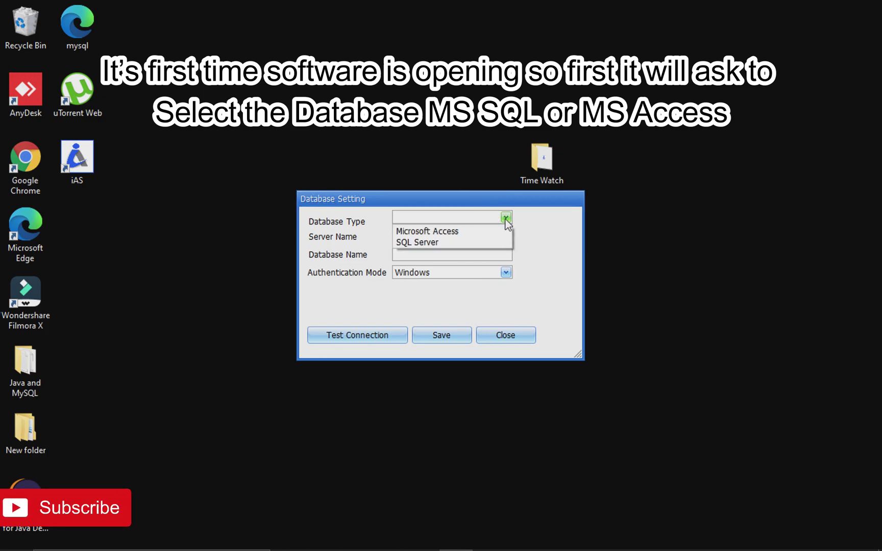
left_click(437, 232)
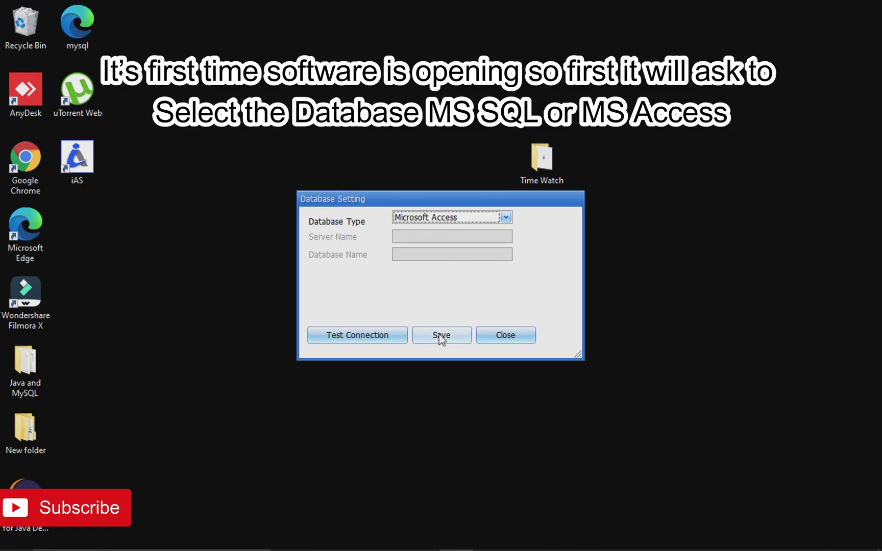
left_click(506, 217)
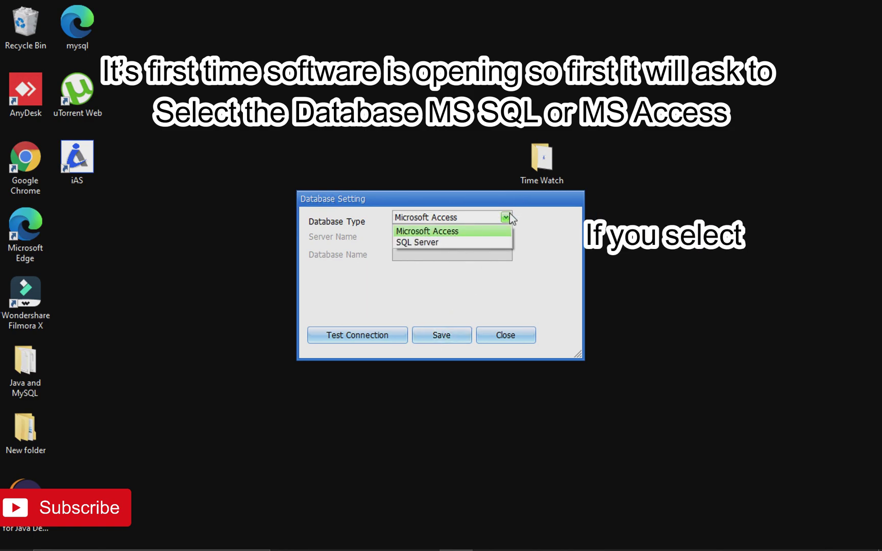
left_click(427, 243)
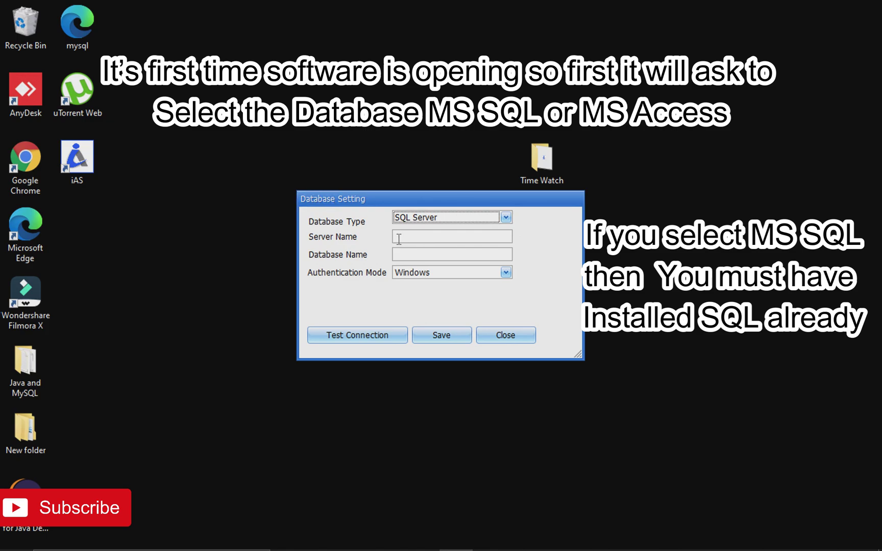
left_click(399, 239)
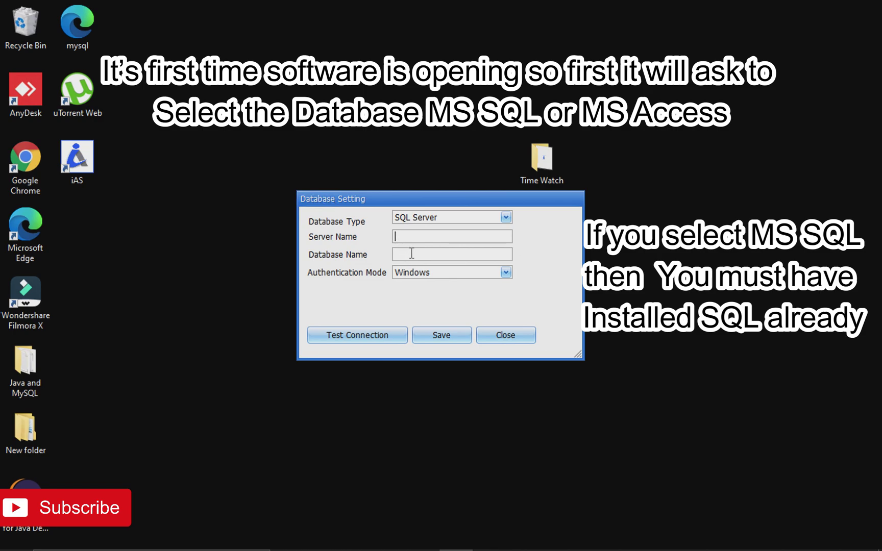
Set the database type back to Microsoft Access, save it, and acknowledge the Success message.
left_click(506, 217)
left_click(429, 232)
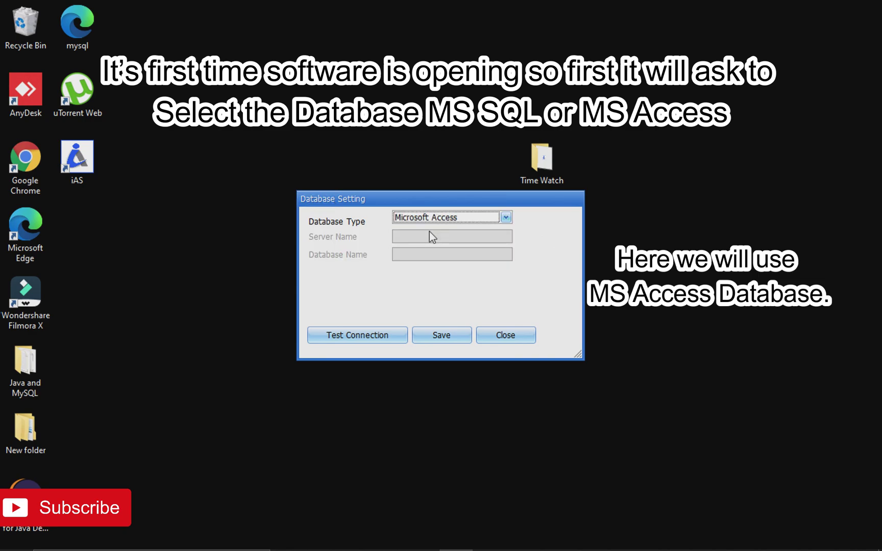
left_click(440, 335)
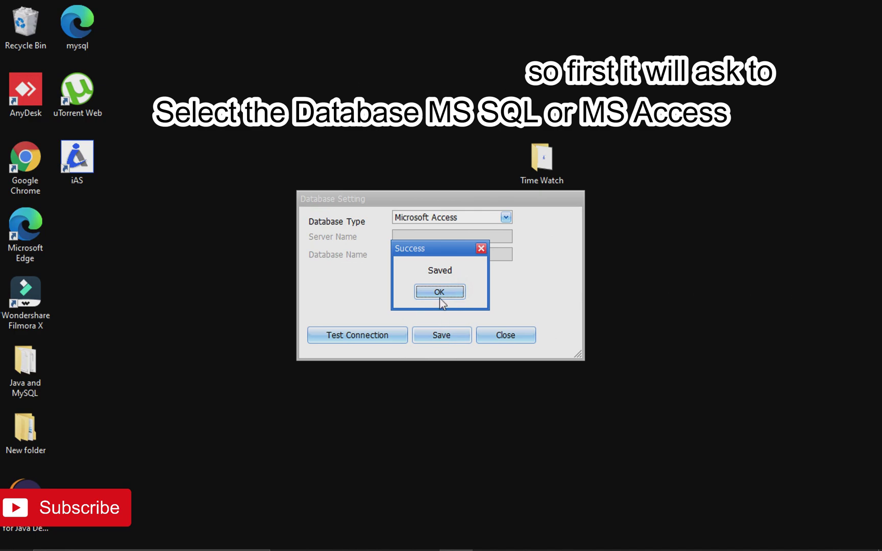
left_click(439, 290)
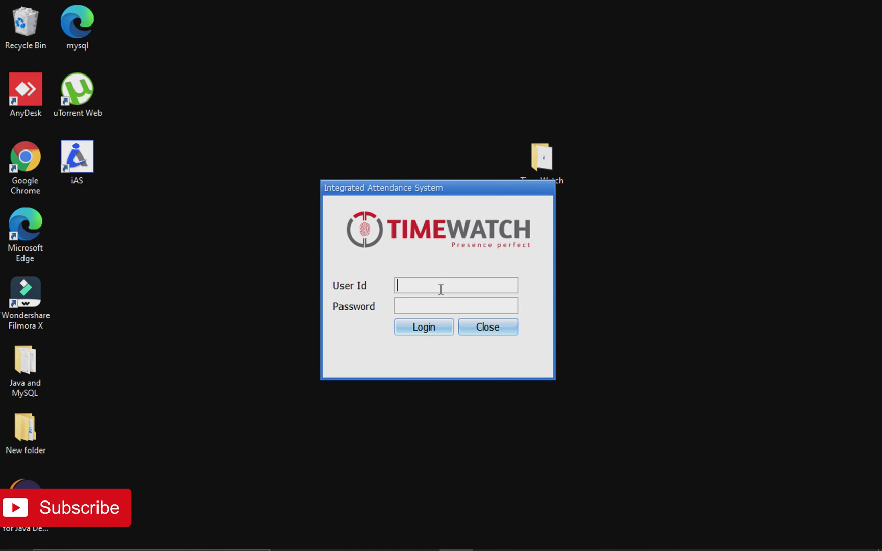
Log in with the default admin user id and password, accepting the system date format change.
type("admin")
key("Tab")
type("admin")
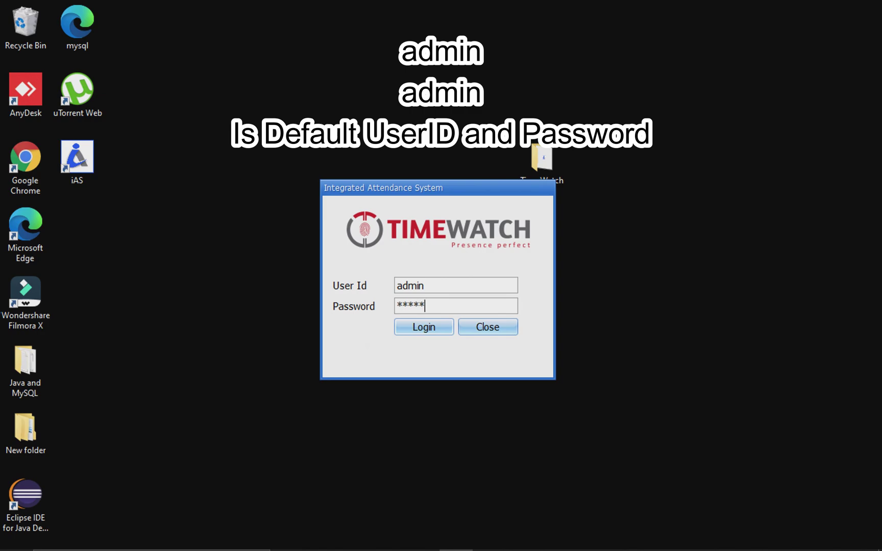
left_click(421, 327)
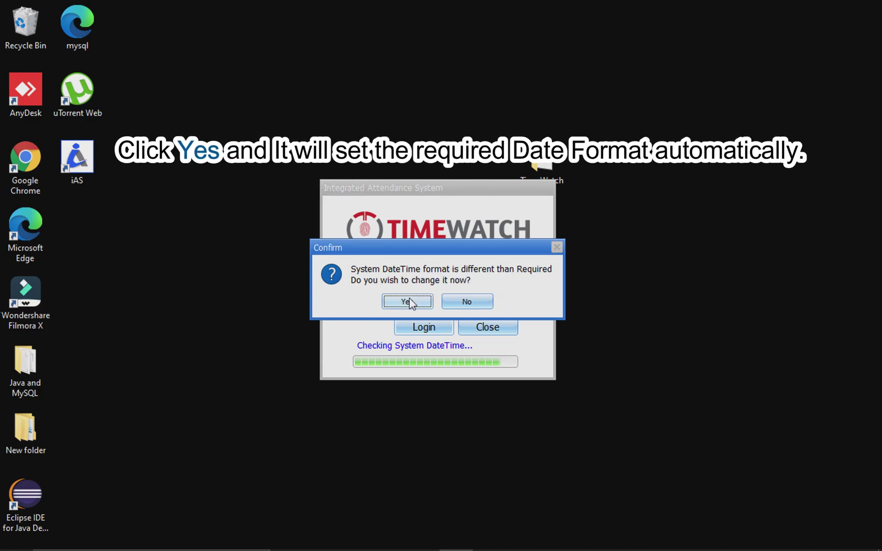
mouse_move(831, 545)
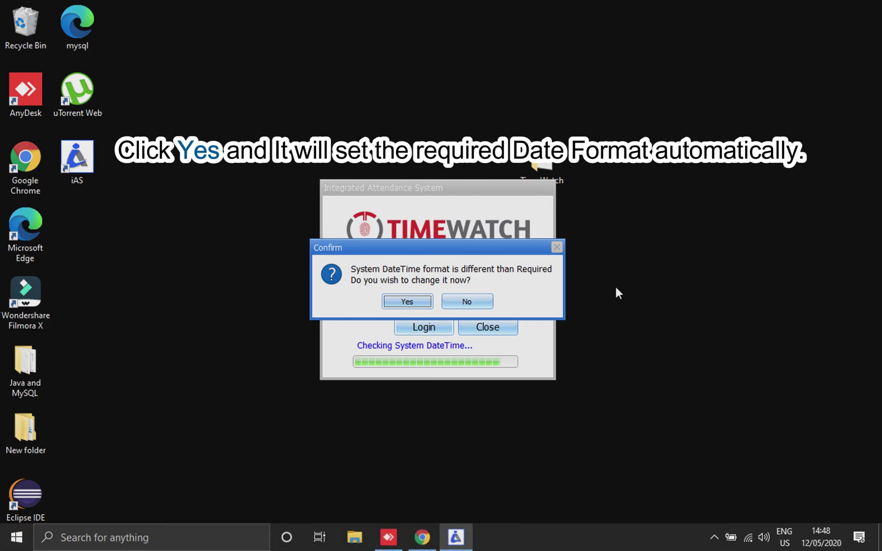
left_click(408, 303)
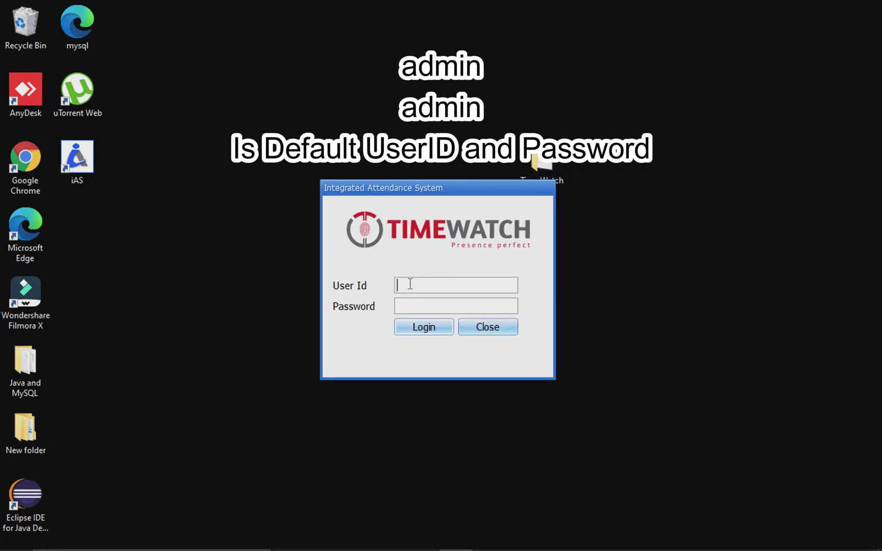
Re-enter the default admin user id and password and submit the login.
type("admin")
key("Tab")
type("admin")
left_click(421, 331)
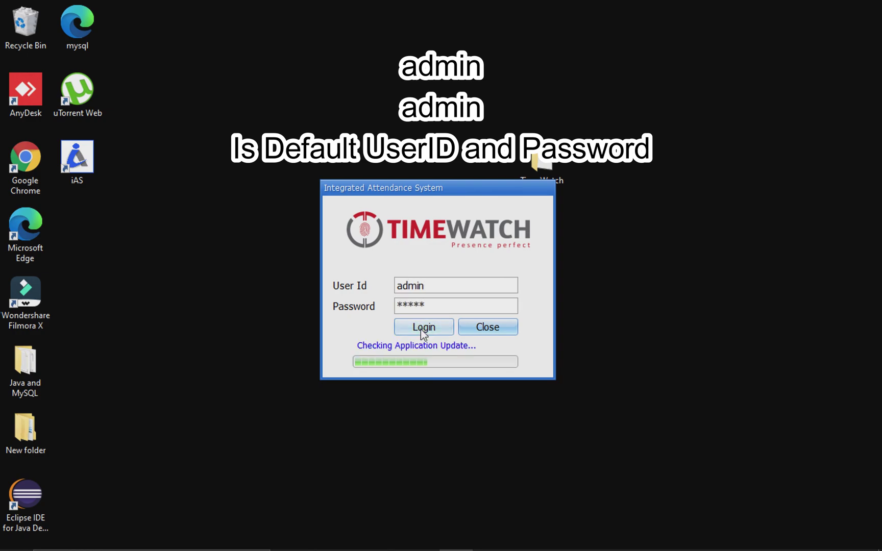